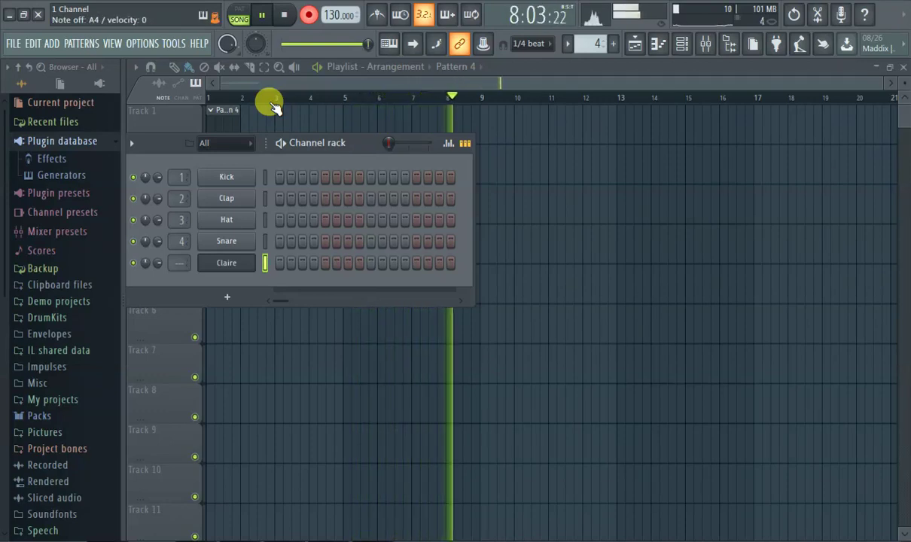
# Stop recording the Claire melody in Pattern 4 and open its notes in the piano roll
pyautogui.click(309, 15)
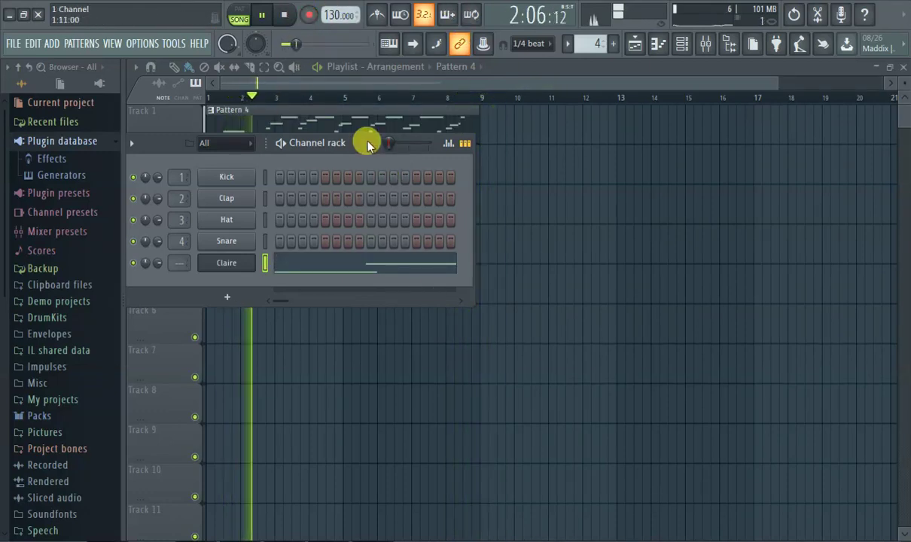
pyautogui.doubleClick(280, 121)
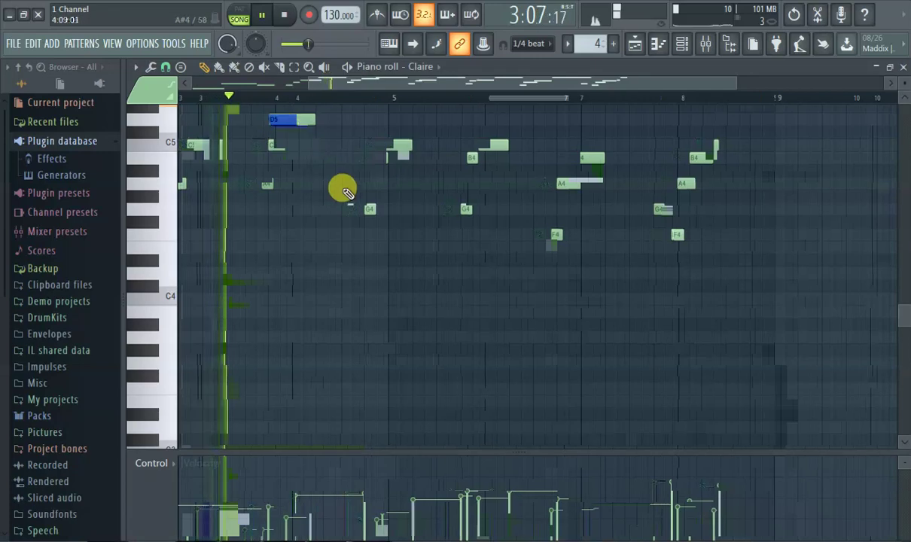
pyautogui.moveTo(353, 96); pyautogui.dragTo(213, 92)
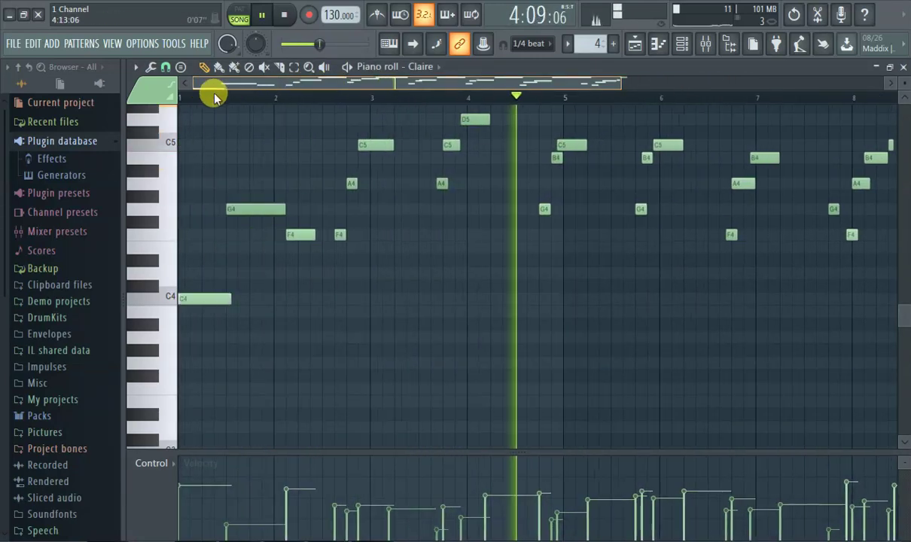
pyautogui.scroll(-3, 324, 192)
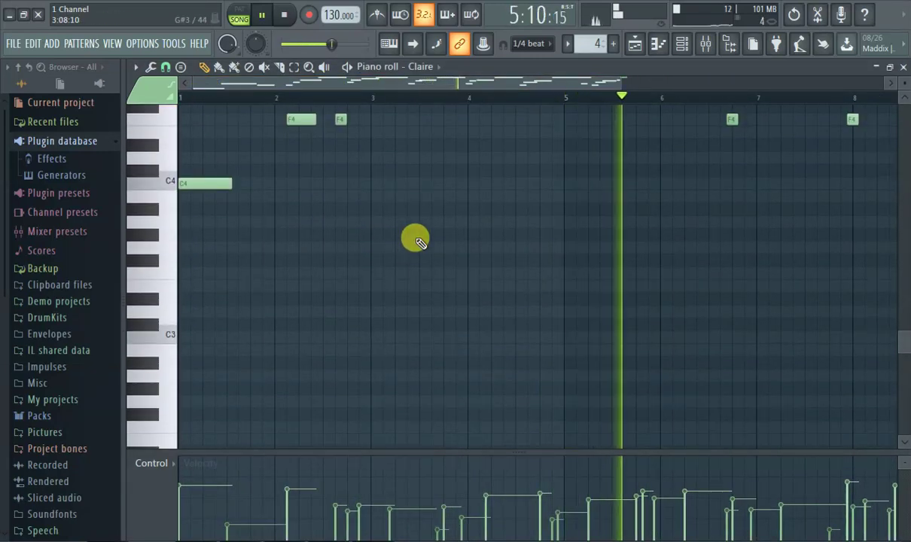
pyautogui.scroll(-2, 419, 240)
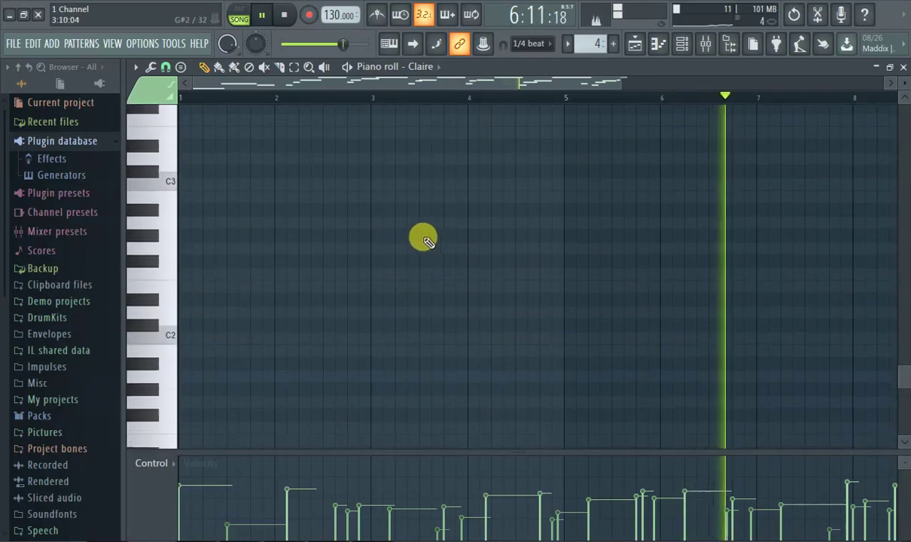
pyautogui.scroll(4, 420, 215)
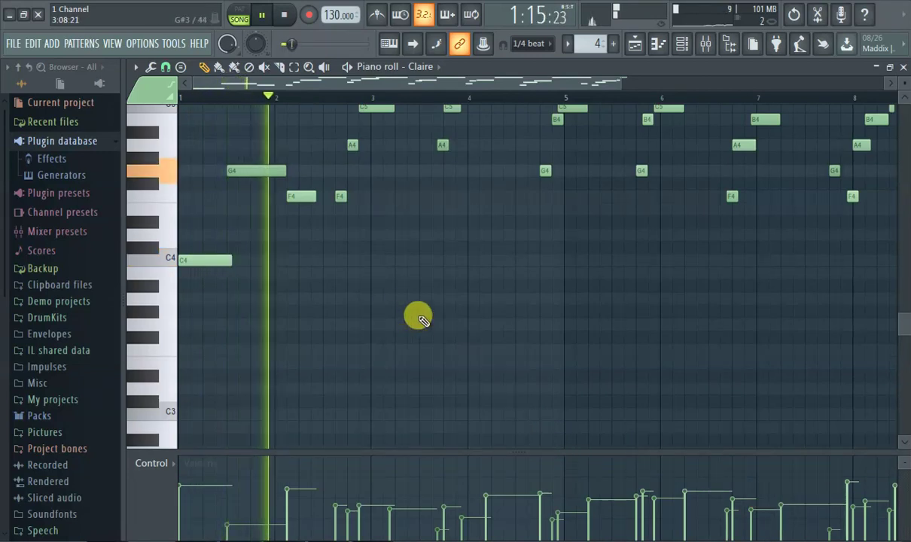
pyautogui.moveTo(315, 81); pyautogui.dragTo(395, 102)
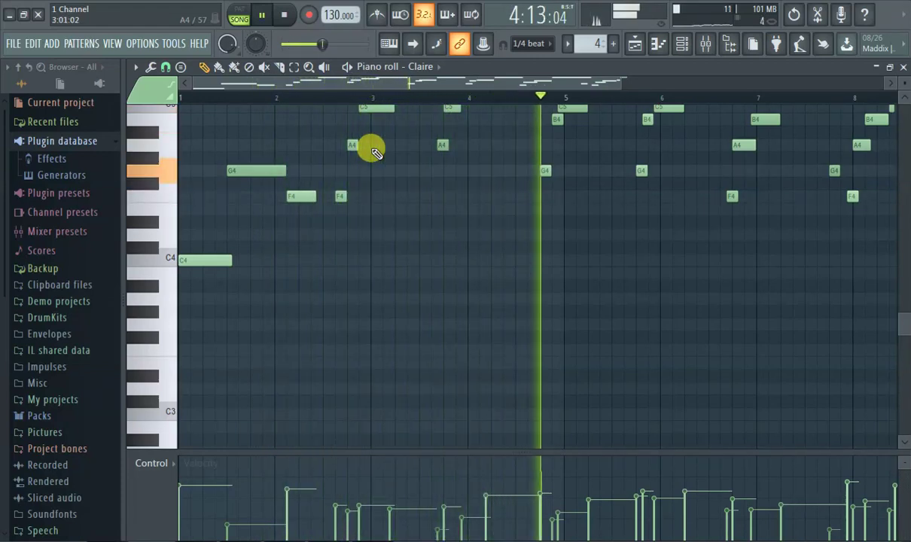
# Stop playback, review the MIDI input devices in Settings, then return to the Playlist showing Pattern 4
pyautogui.click(284, 15)
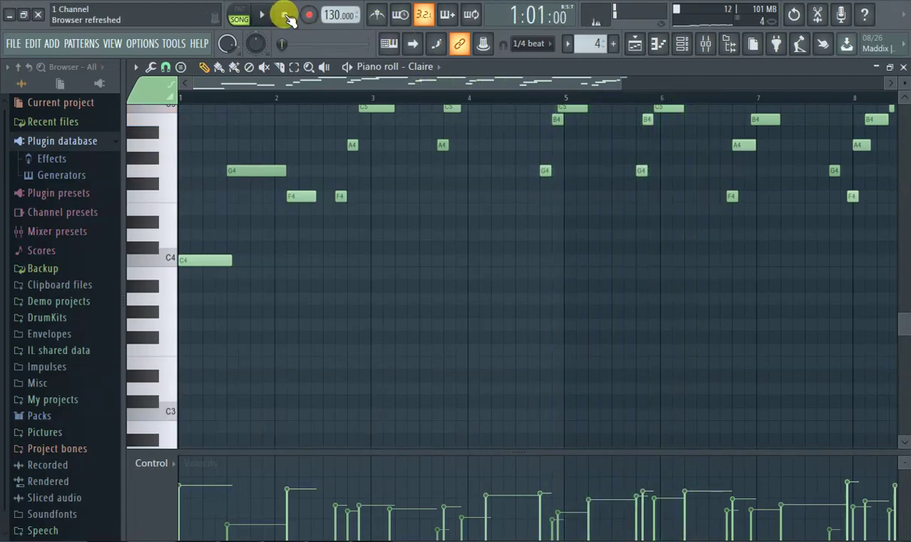
pyautogui.click(177, 45)
pyautogui.moveTo(154, 48)
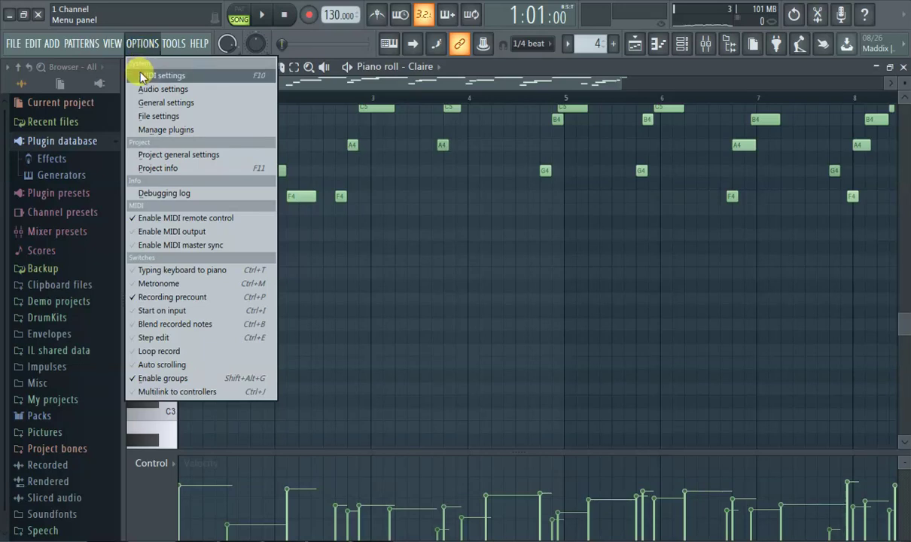
pyautogui.click(141, 77)
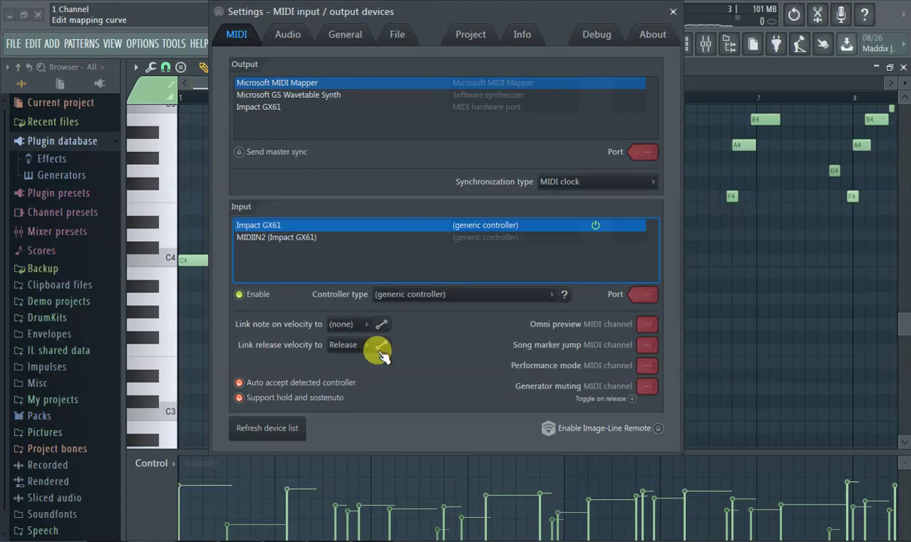
pyautogui.click(672, 13)
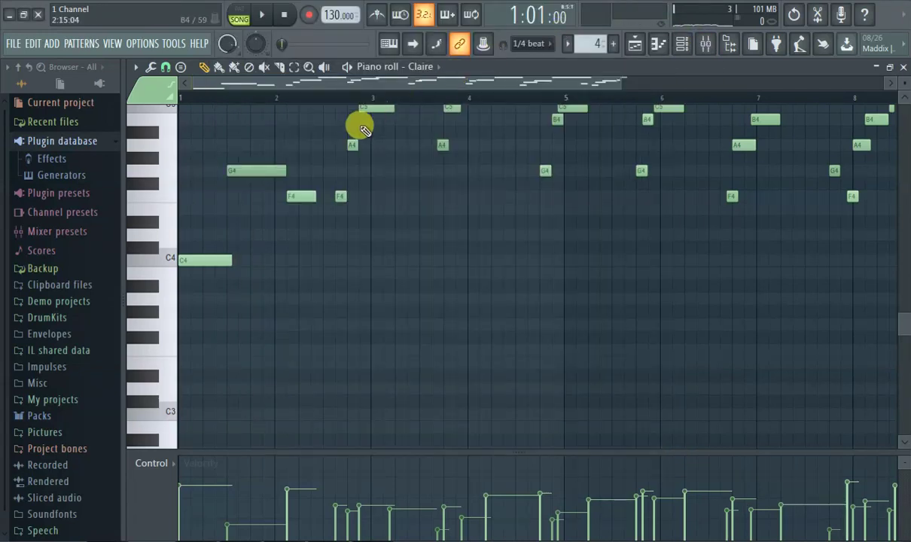
pyautogui.click(635, 45)
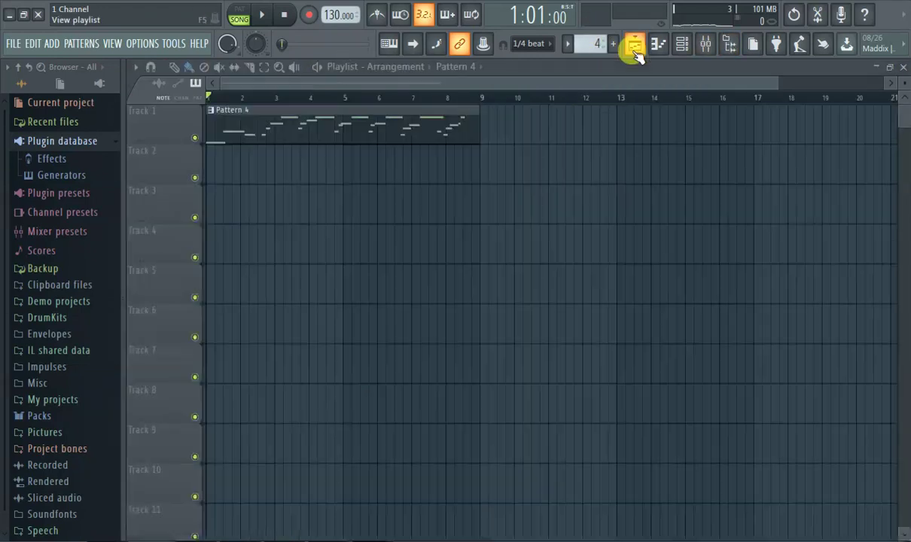
# Delete the Pattern 4 clip, record a new Claire melody into Pattern 5, and open it in the piano roll
pyautogui.rightClick(382, 114)
pyautogui.click(613, 43)
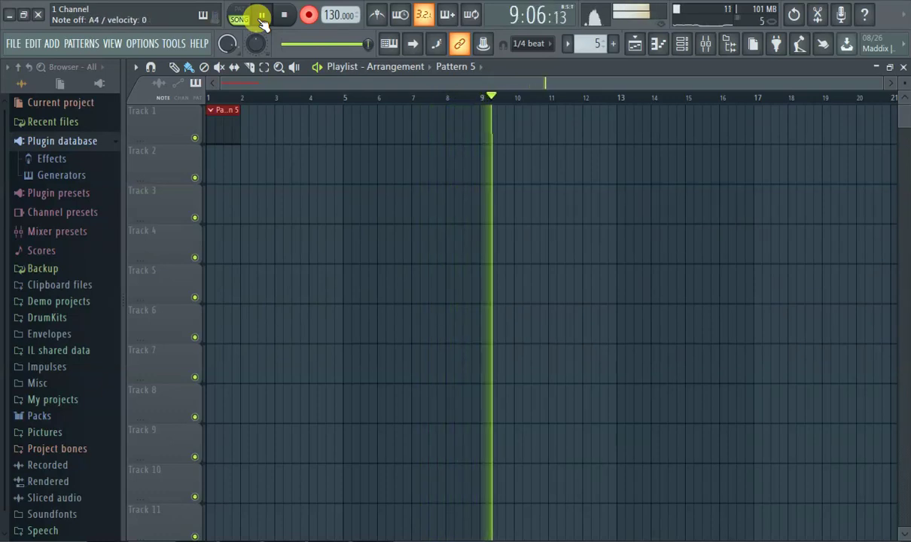
pyautogui.click(261, 19)
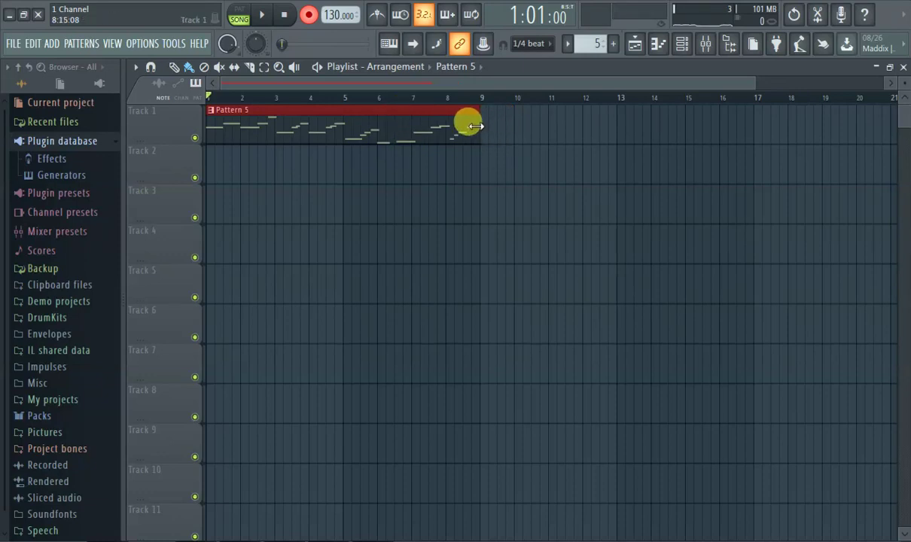
pyautogui.doubleClick(403, 138)
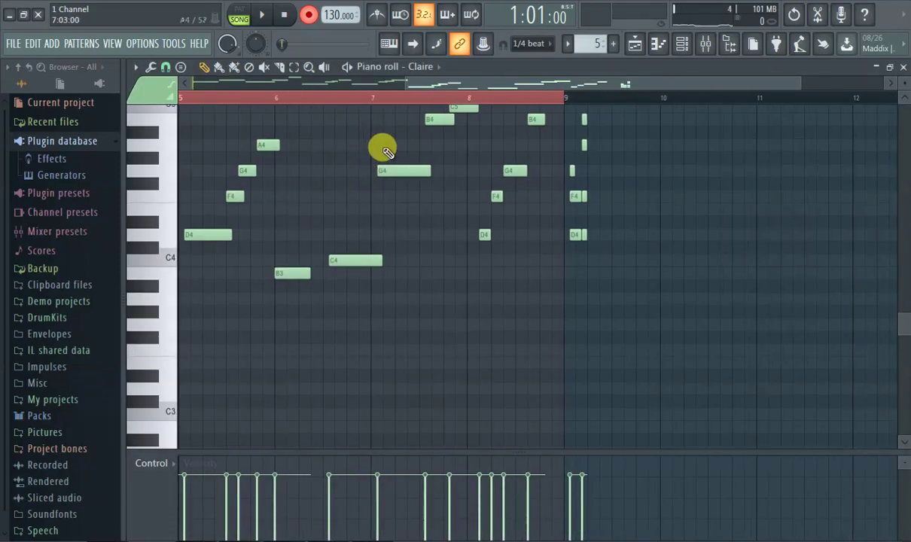
# Bring bars 1 to 8 into view and lower the velocities of the notes near bar 2
pyautogui.click(407, 81)
pyautogui.scroll(5, 422, 214)
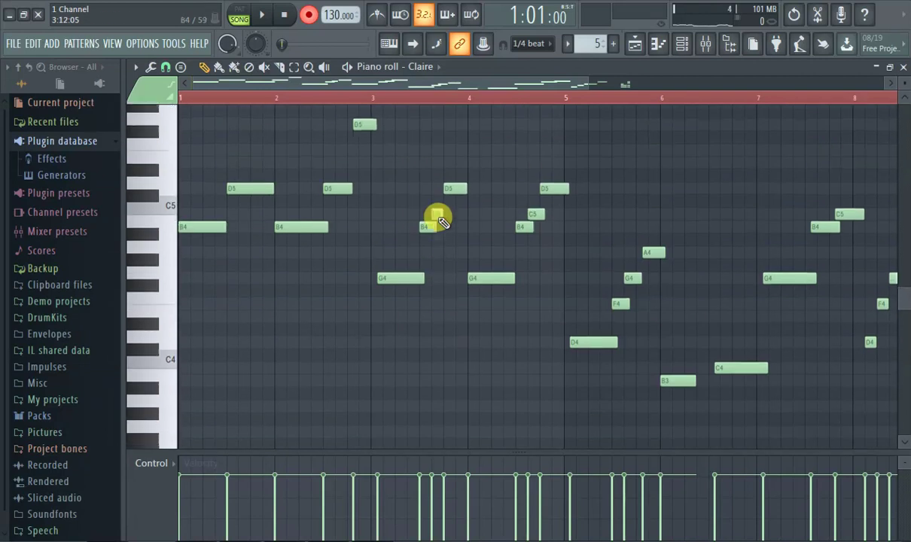
pyautogui.scroll(2, 435, 214)
pyautogui.scroll(-3, 432, 214)
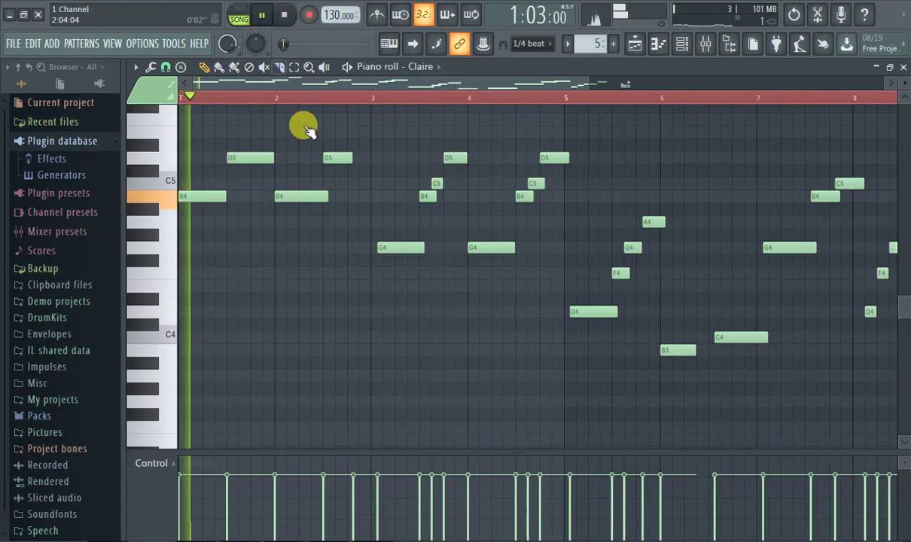
pyautogui.moveTo(317, 467)
pyautogui.mouseDown()
pyautogui.moveTo(295, 506)
pyautogui.moveTo(325, 539)
pyautogui.moveTo(396, 480)
pyautogui.moveTo(409, 481)
pyautogui.moveTo(395, 485)
pyautogui.moveTo(397, 503)
pyautogui.moveTo(463, 479)
pyautogui.moveTo(468, 490)
pyautogui.moveTo(524, 483)
pyautogui.moveTo(615, 496)
pyautogui.moveTo(715, 492)
pyautogui.mouseUp()
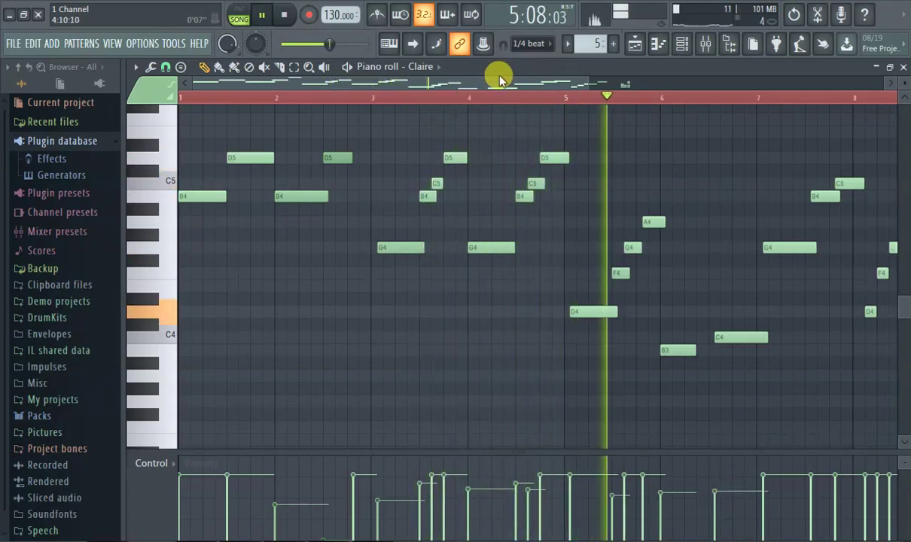
pyautogui.moveTo(500, 79); pyautogui.dragTo(742, 105)
# Lower the velocities of the notes near bar 8 and select the notes through bar 9
pyautogui.moveTo(412, 490)
pyautogui.mouseDown()
pyautogui.moveTo(432, 481)
pyautogui.moveTo(451, 487)
pyautogui.moveTo(423, 318)
pyautogui.moveTo(525, 158)
pyautogui.mouseUp()
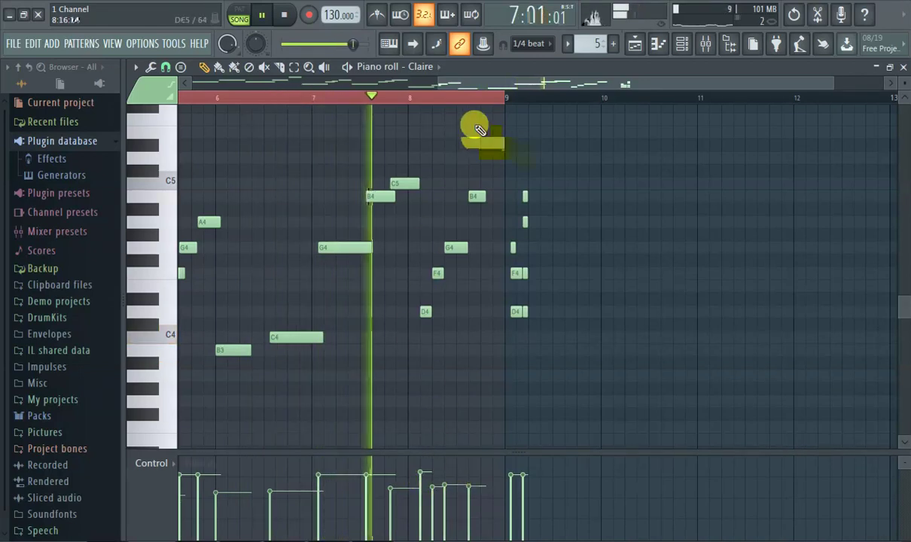
pyautogui.moveTo(453, 72); pyautogui.dragTo(349, 111)
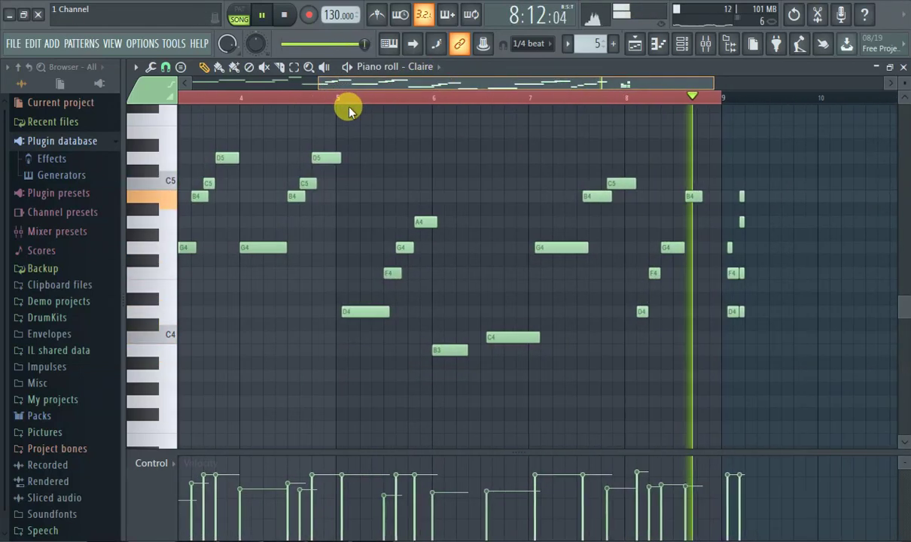
pyautogui.moveTo(348, 190); pyautogui.dragTo(731, 342)
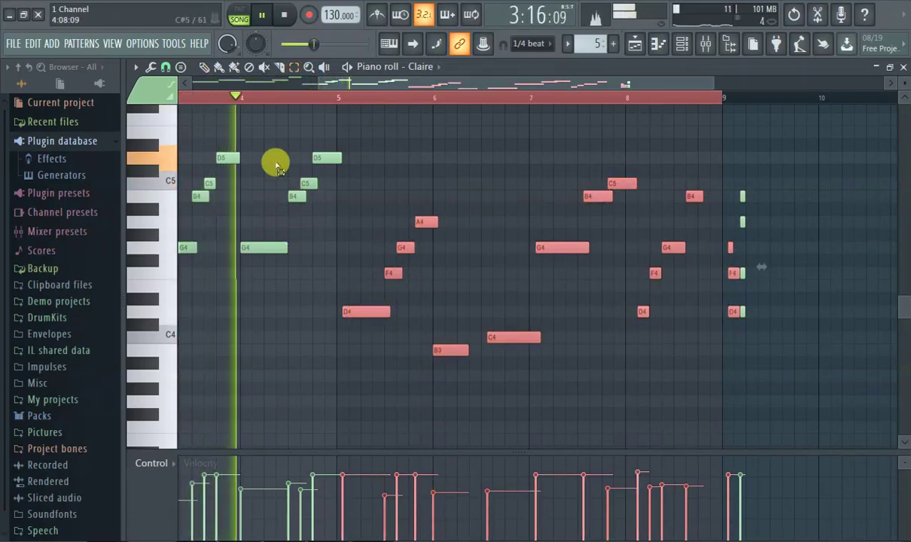
pyautogui.hotkey('ctrl', 'd')
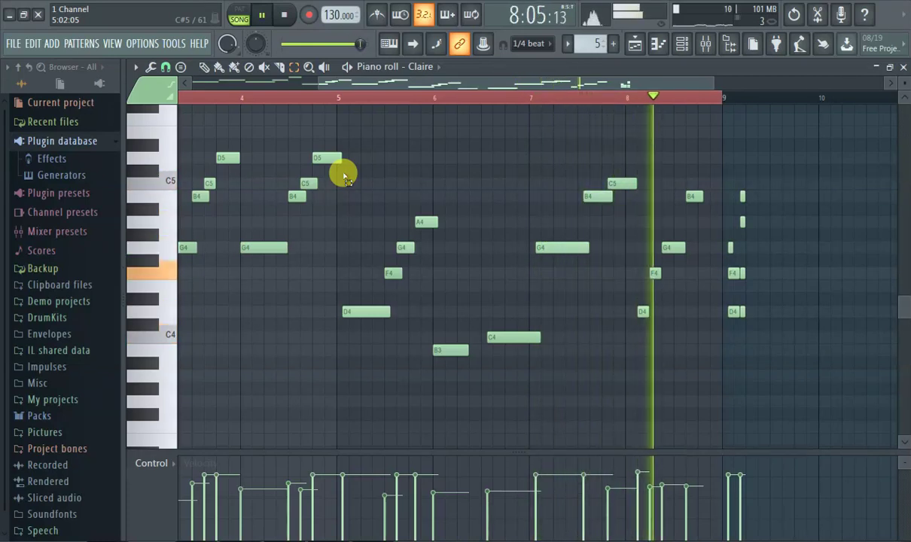
pyautogui.moveTo(344, 168); pyautogui.dragTo(609, 357)
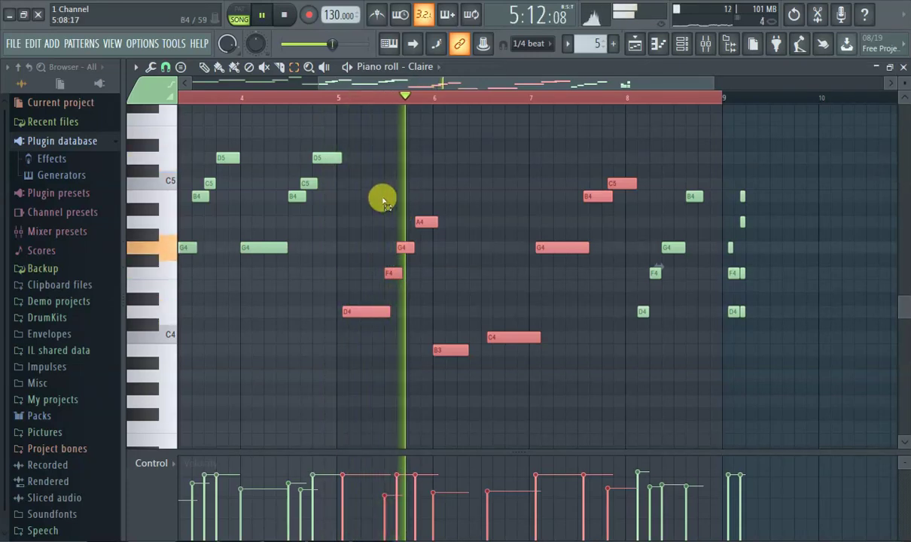
pyautogui.hotkey('ctrl', 'Down')
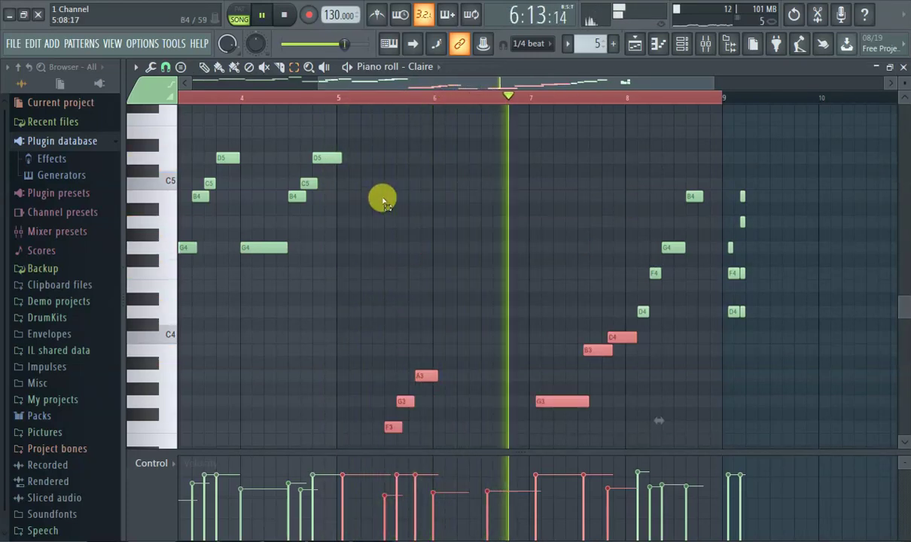
pyautogui.hotkey('ctrl', 'Up')
pyautogui.press('Down')
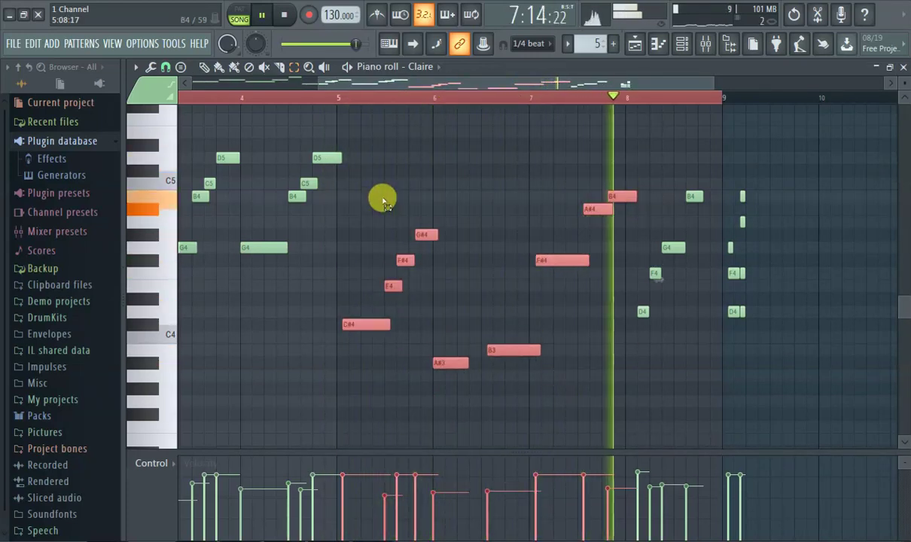
pyautogui.press('Up')
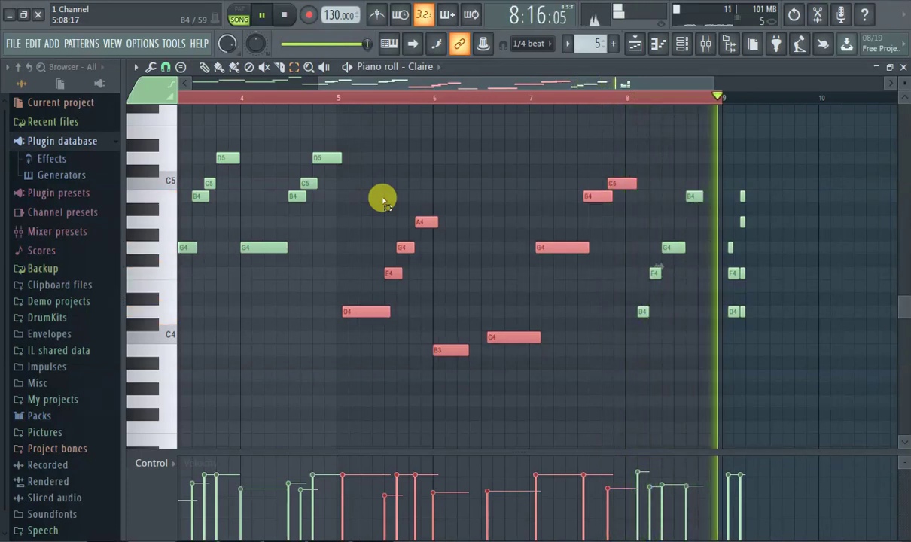
pyautogui.moveTo(343, 476); pyautogui.dragTo(433, 512)
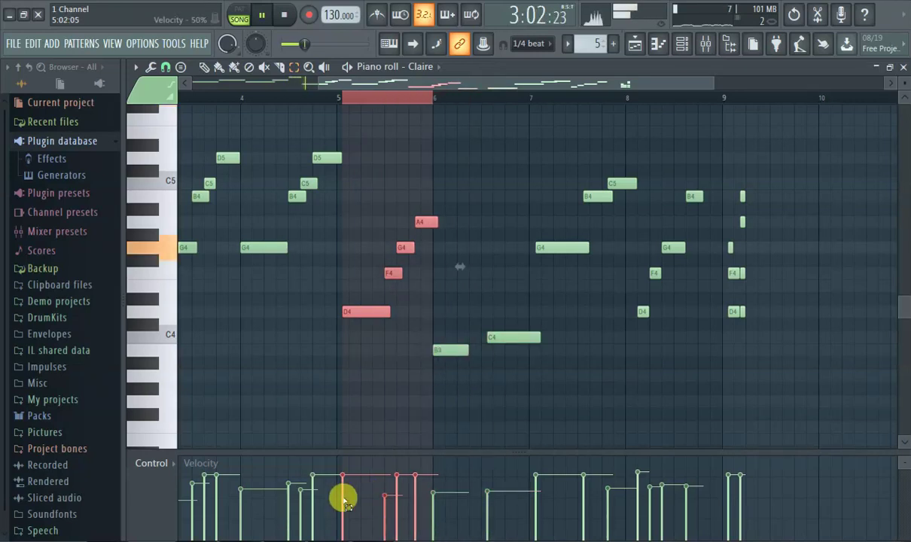
pyautogui.moveTo(351, 153); pyautogui.dragTo(706, 390)
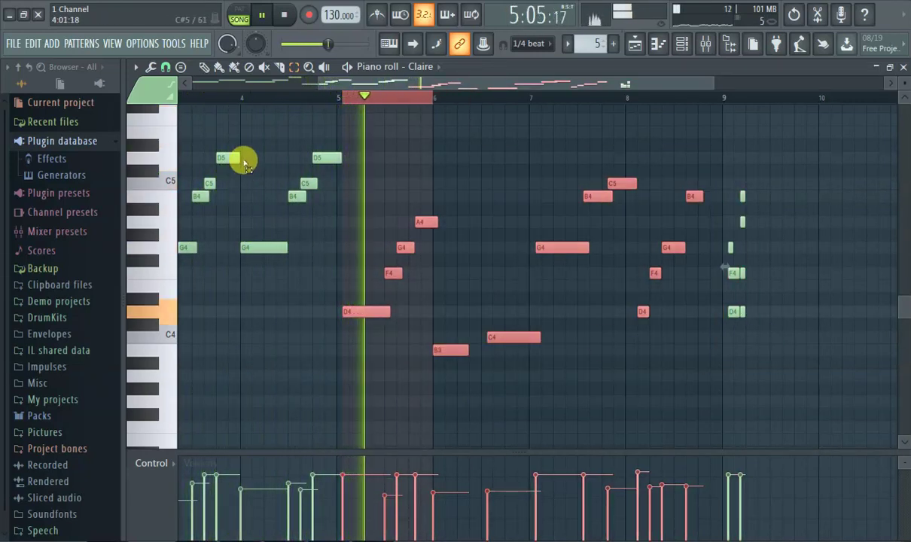